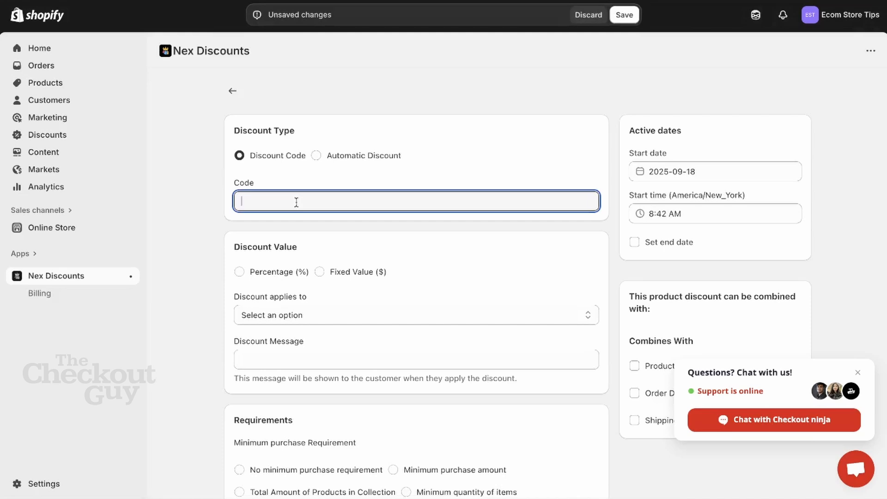
Enter HANUKKAH100 as the discount code and make it a 10 percent discount.
text(HANUKKAH100)
click(284, 273)
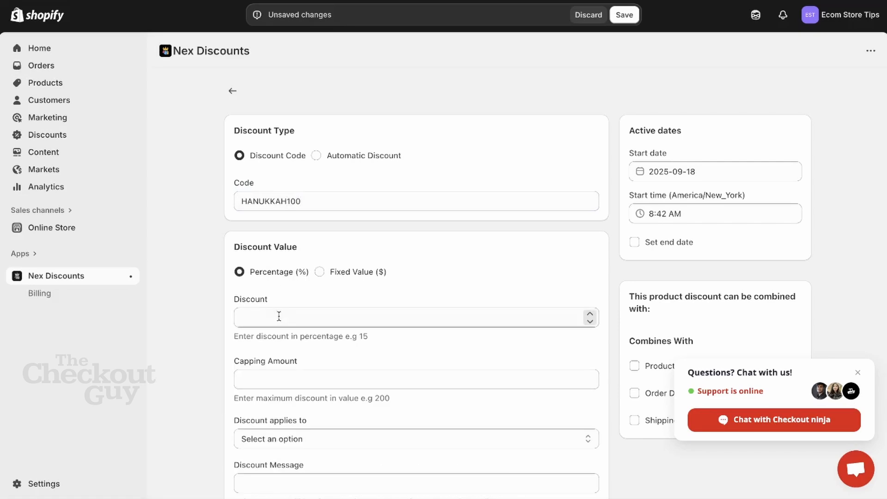
click(279, 316)
text(10)
click(356, 302)
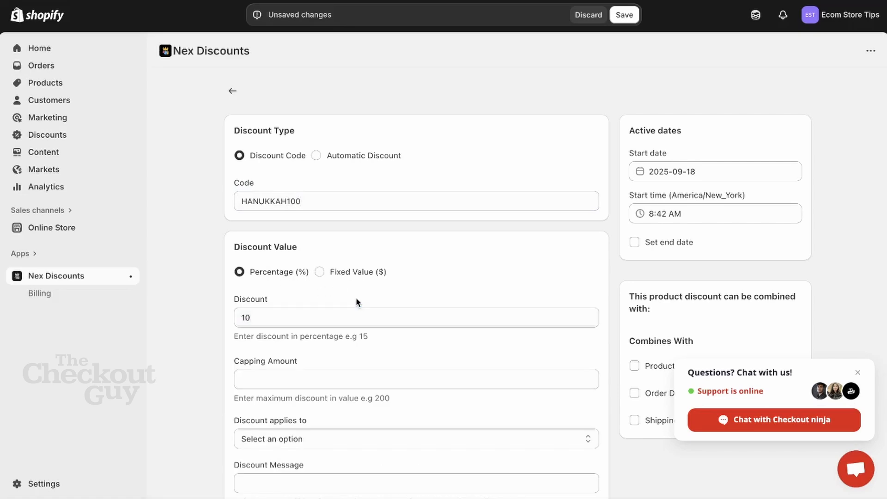
Cap the discount amount at 200 and apply the discount to all products.
scroll(356, 301, down, 7)
scroll(357, 126, up, 1)
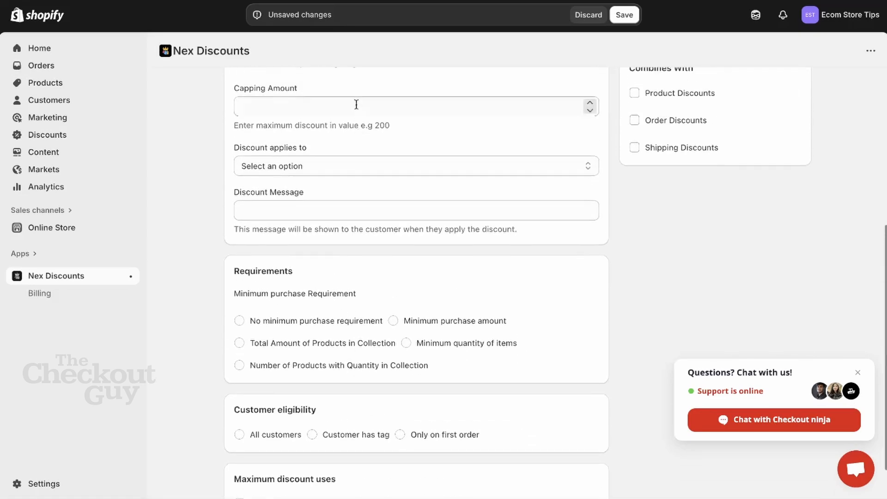
click(357, 104)
text(200)
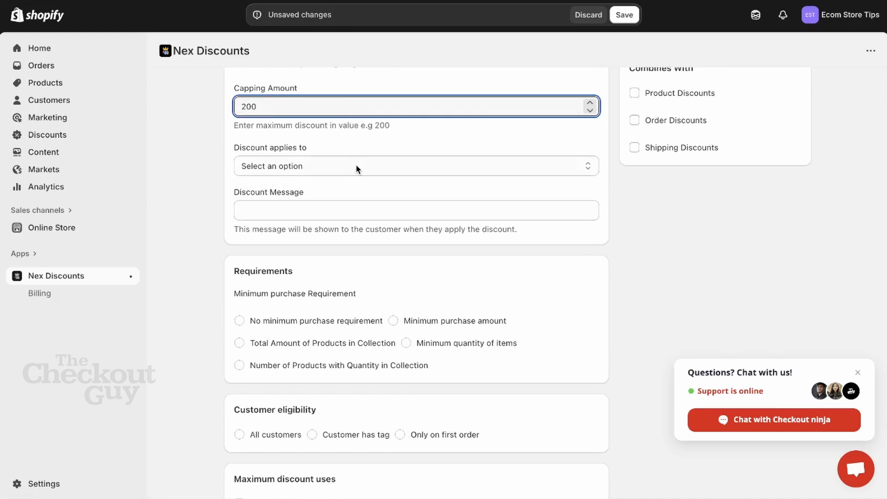
click(357, 167)
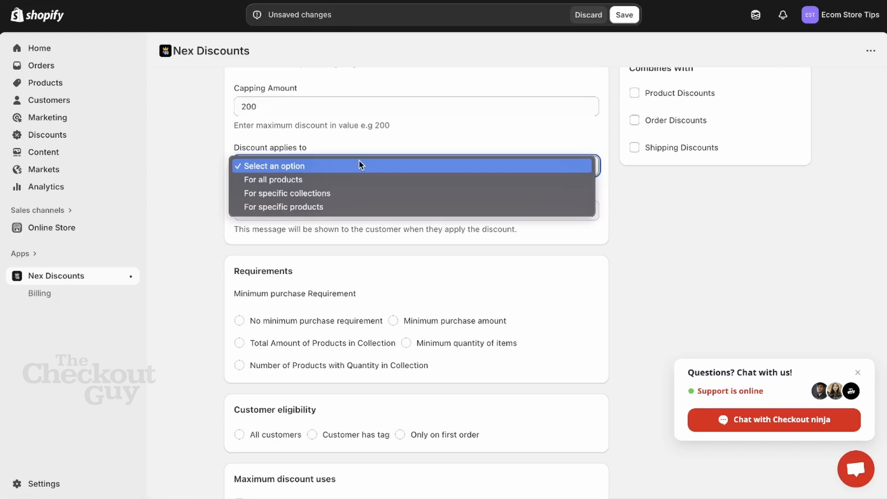
click(355, 168)
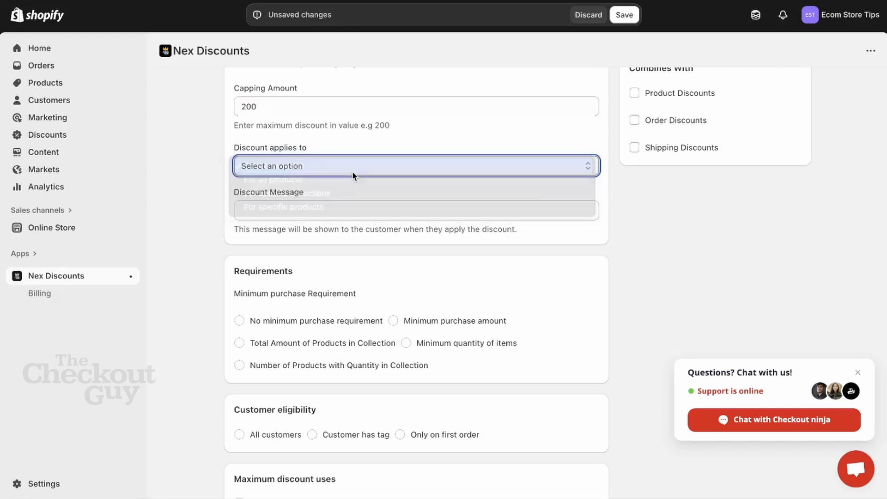
click(353, 170)
click(344, 180)
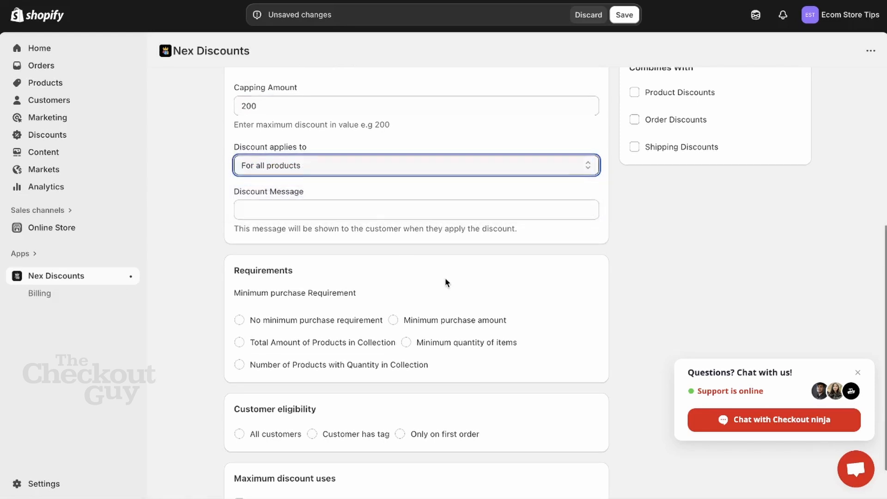
Set no minimum purchase requirement and limit eligibility to customers with the tag VIP.
scroll(445, 277, down, 1)
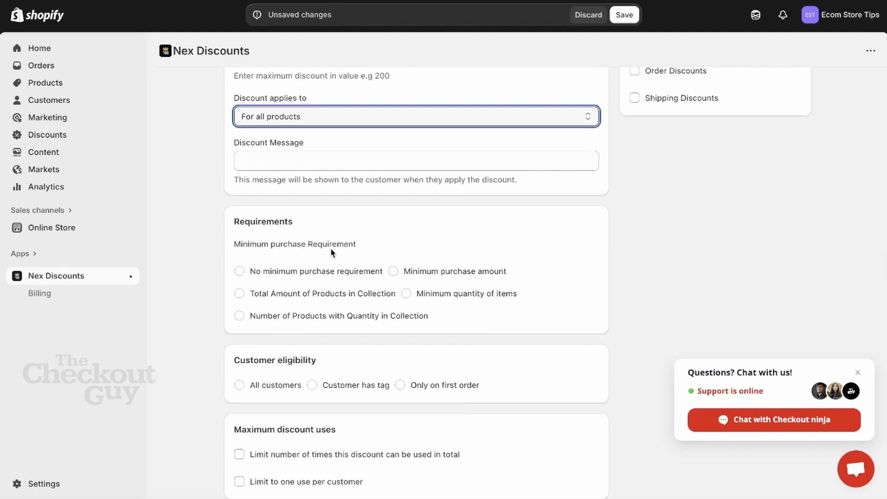
click(328, 272)
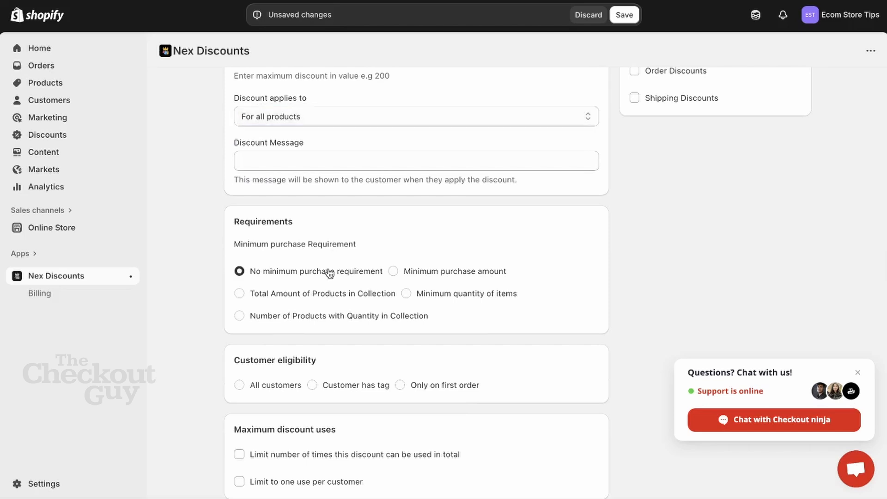
click(328, 388)
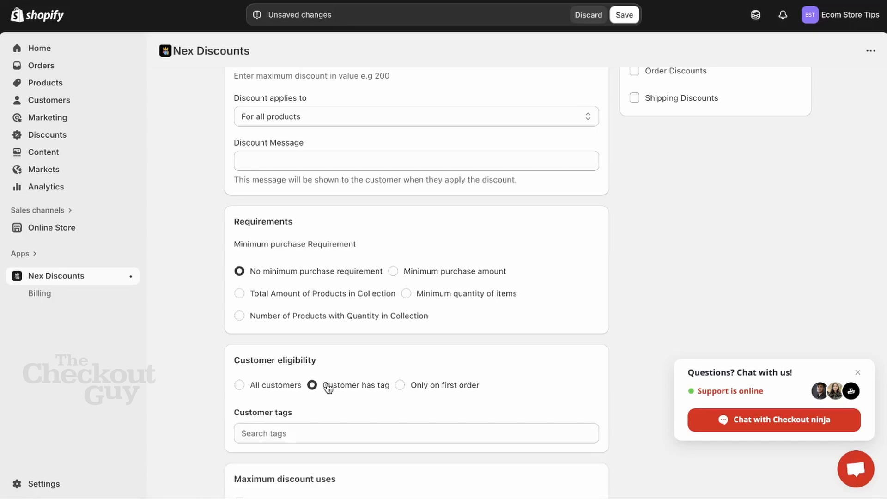
click(336, 433)
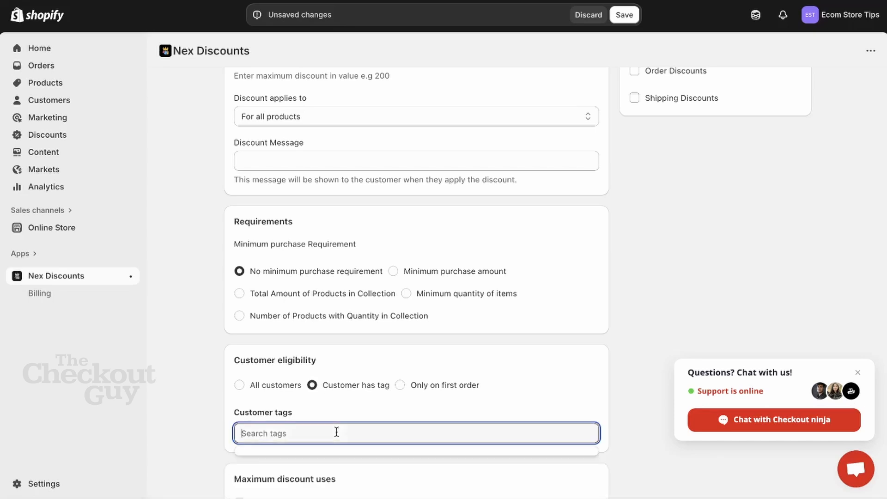
text(VIP)
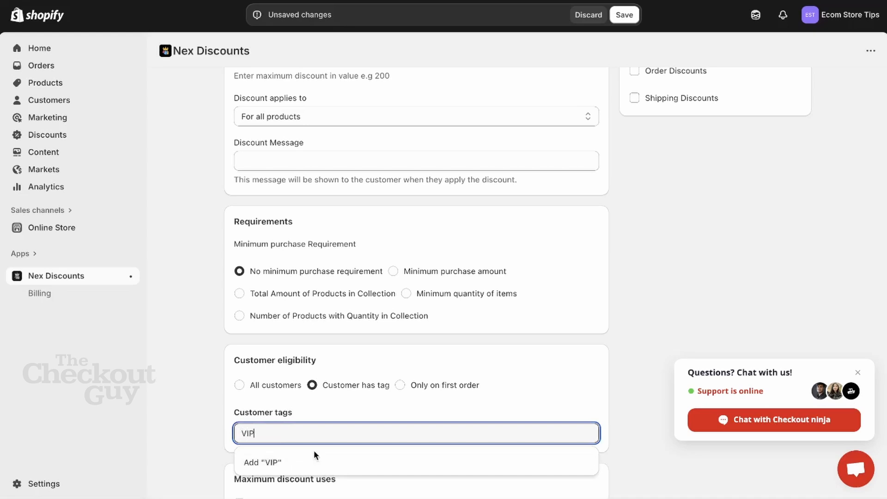
click(315, 464)
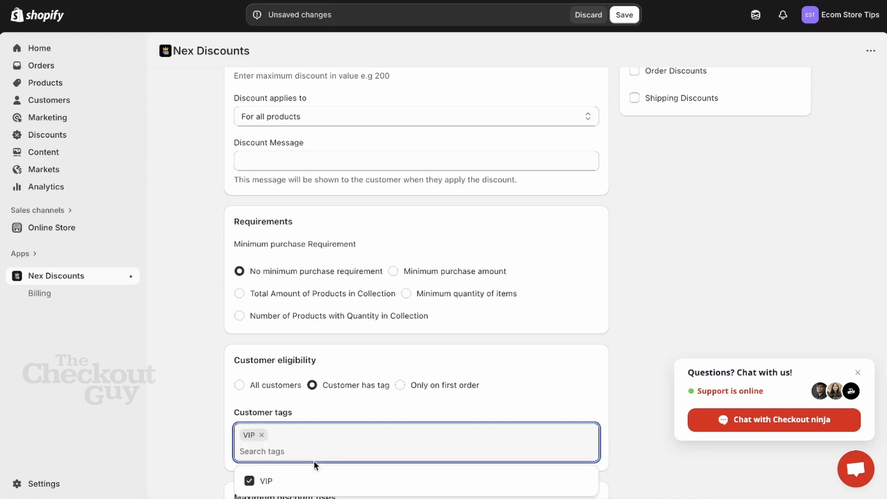
click(453, 352)
Save the new discount and copy the HANUKKAH100 code from the store's list of discounts.
scroll(454, 353, down, 1)
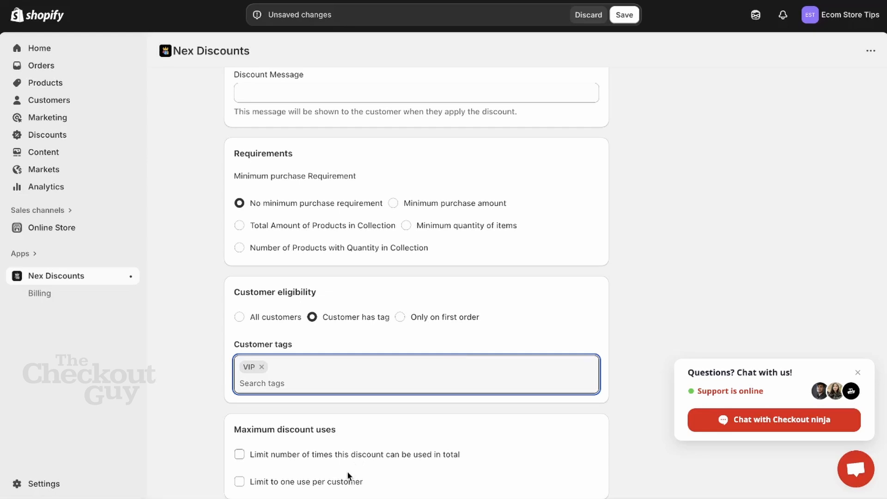
scroll(488, 308, up, 7)
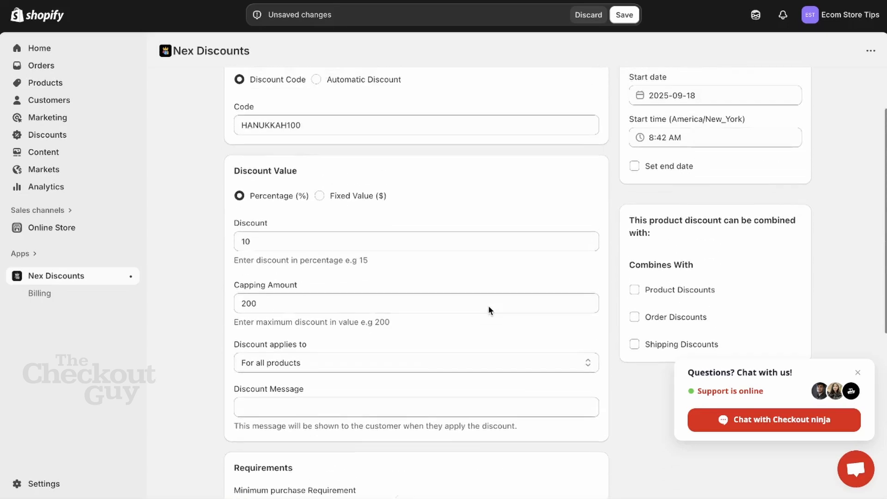
scroll(608, 224, up, 1)
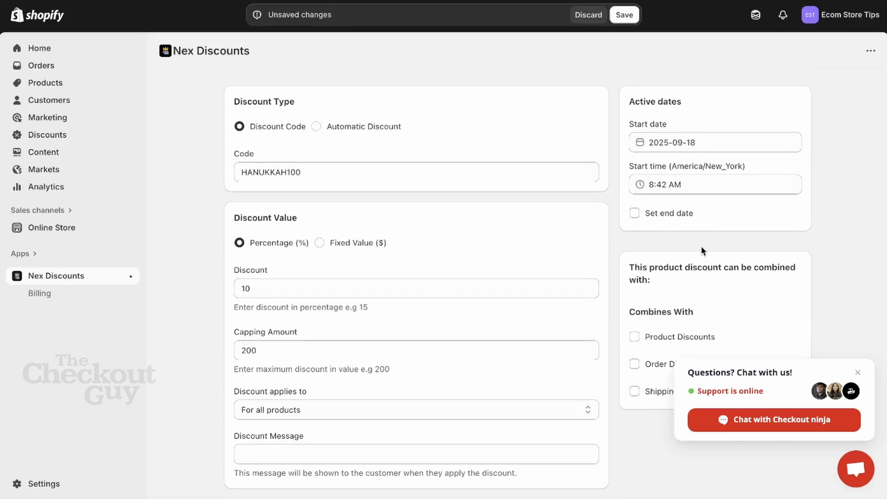
scroll(701, 247, down, 3)
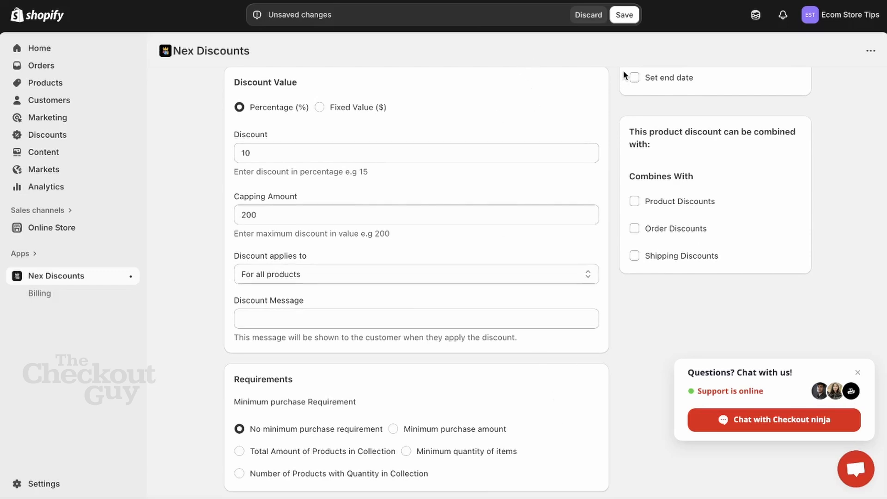
click(627, 18)
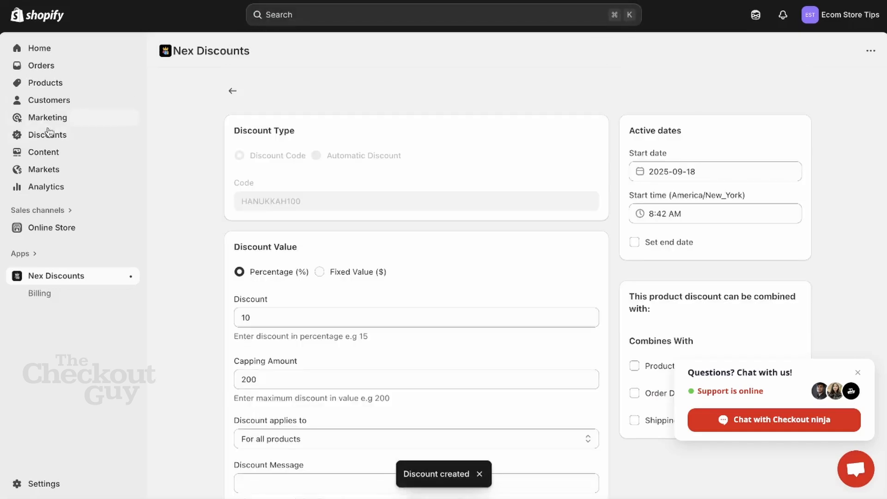
click(48, 134)
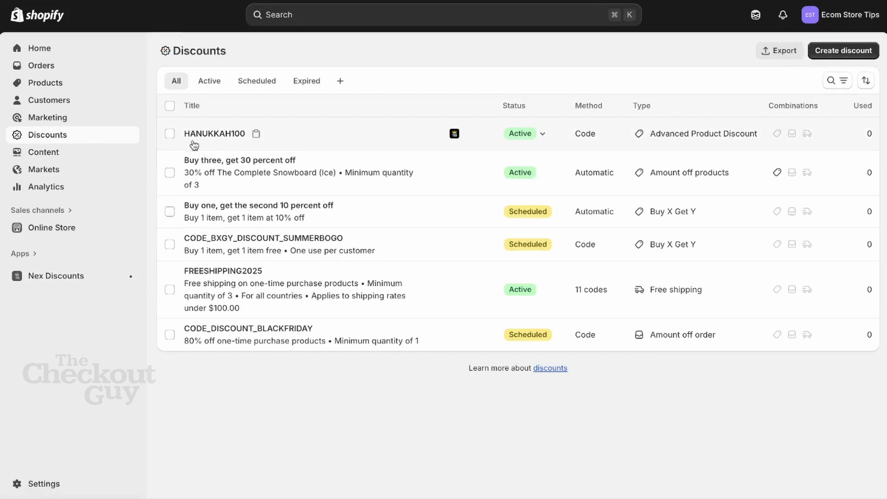
click(256, 134)
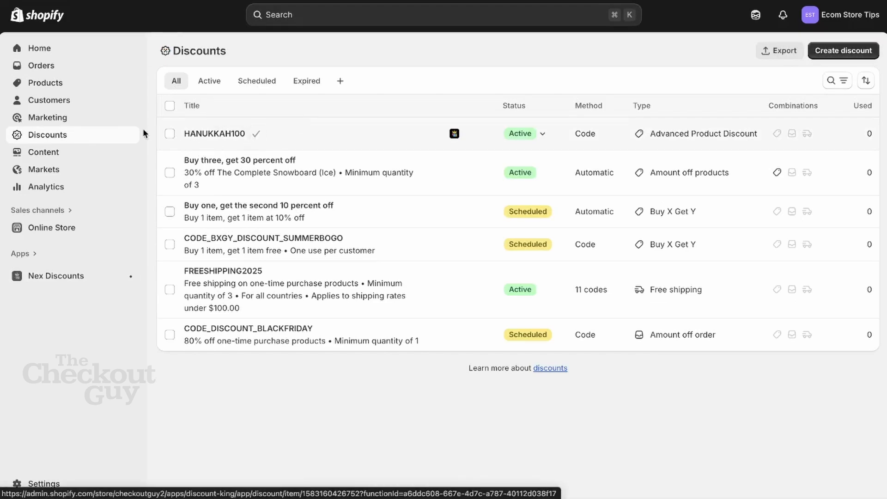
Open the first listed customer's profile and copy the customer's email address from the contact information.
click(59, 103)
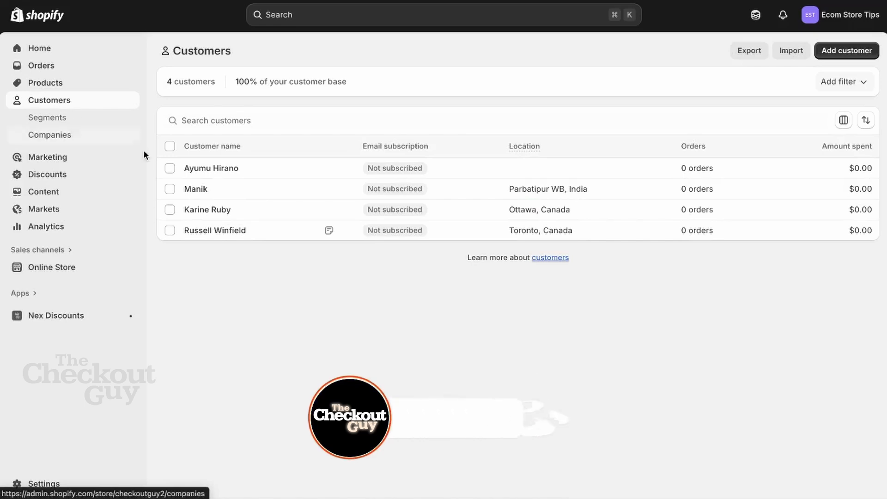
click(229, 171)
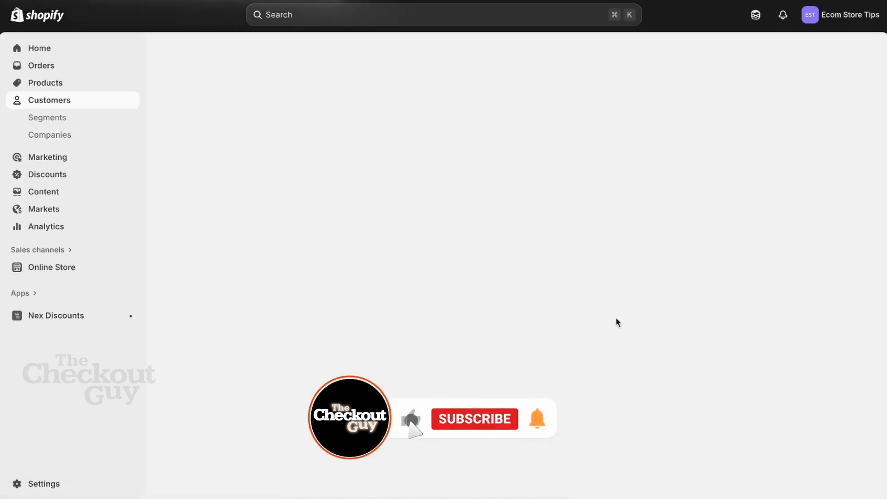
scroll(616, 322, down, 2)
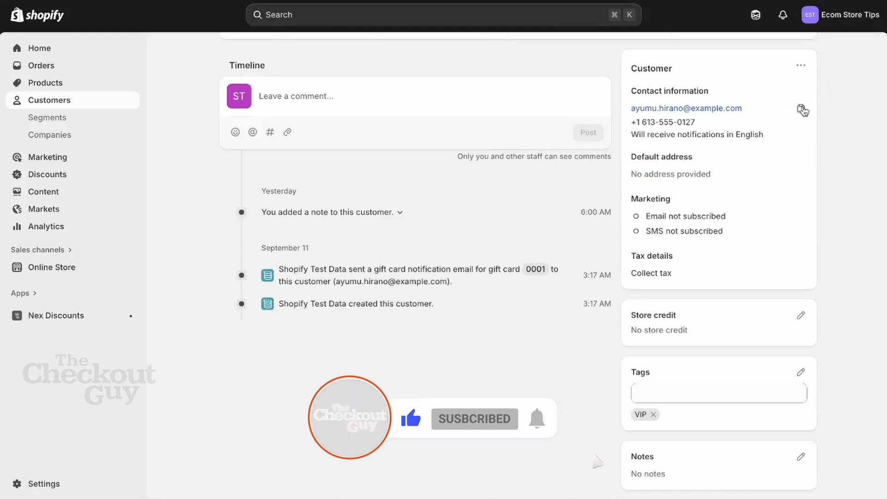
click(801, 109)
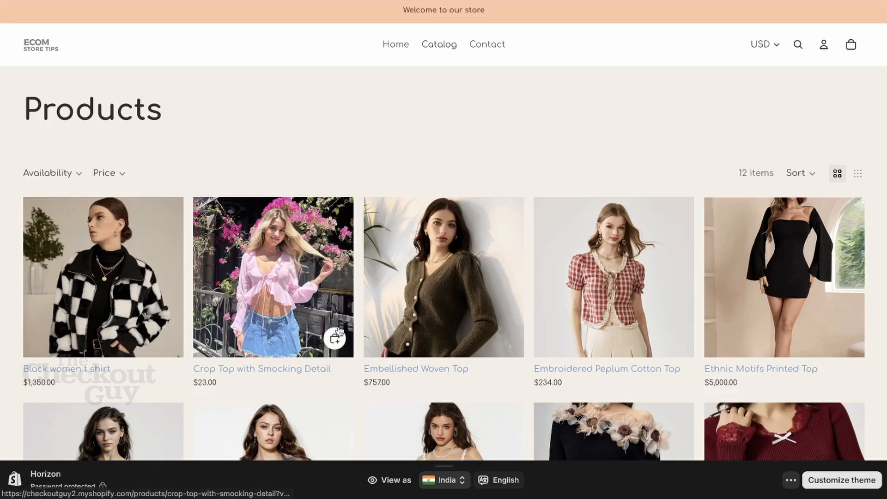
In the storefront catalog, open the Ethnic Motifs Printed Top and take one unit straight to checkout.
scroll(342, 259, down, 1)
scroll(171, 264, down, 3)
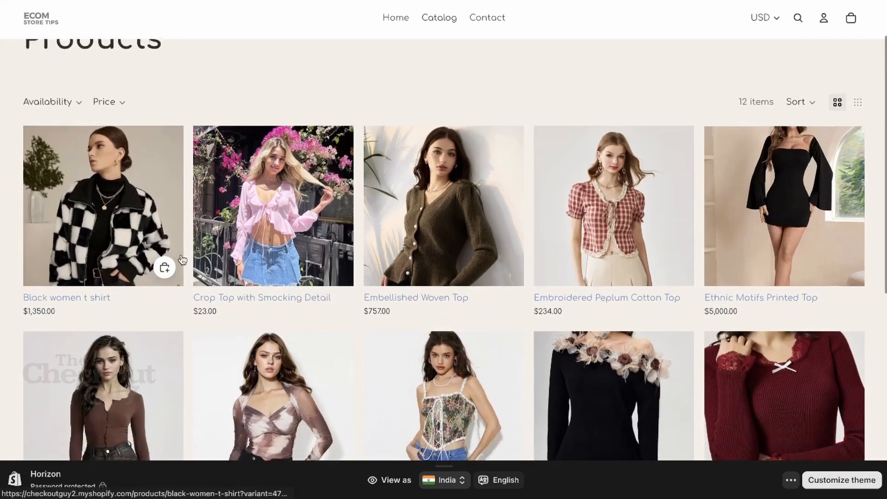
click(771, 181)
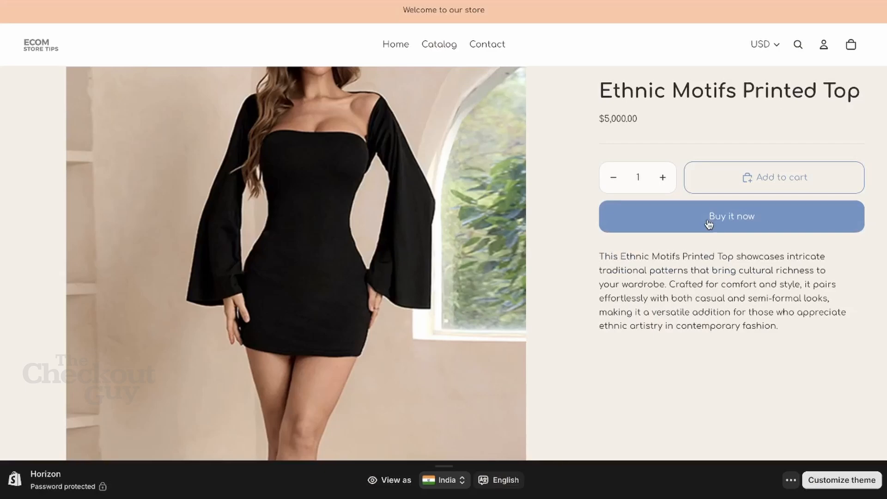
click(710, 223)
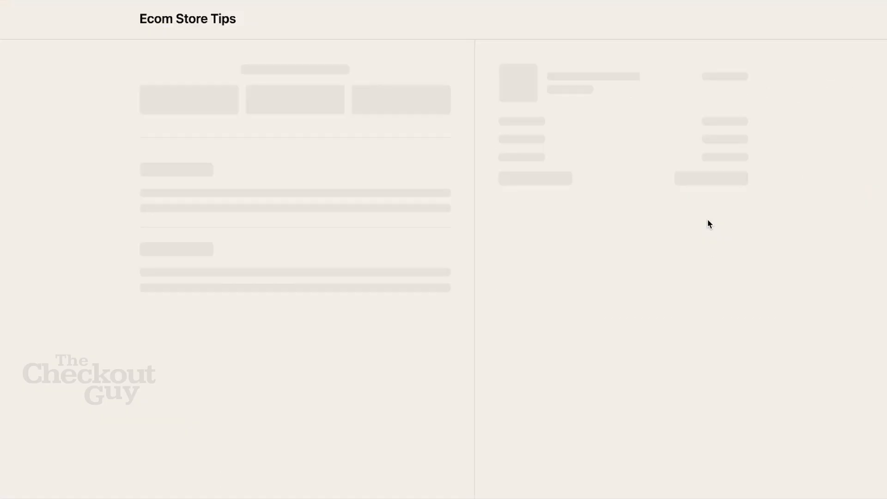
Try to apply the discount code HANUKKAH100 at checkout without a contact email entered.
click(649, 139)
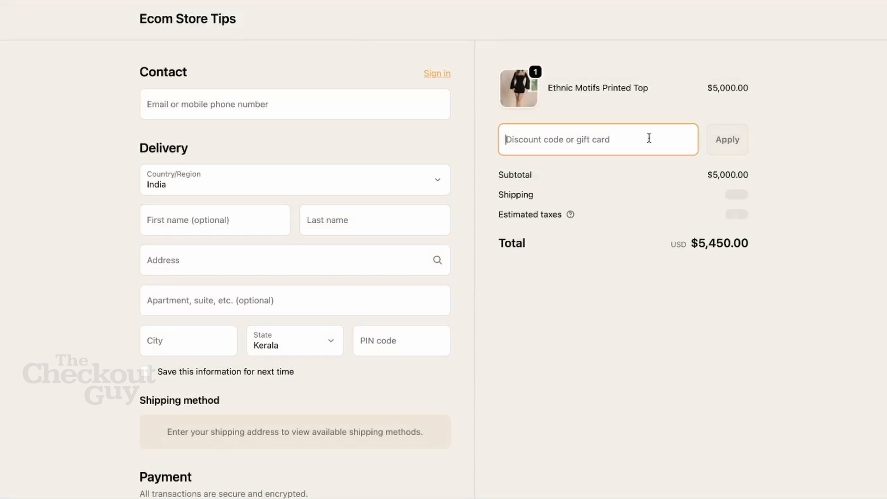
text(HANUKKAH)
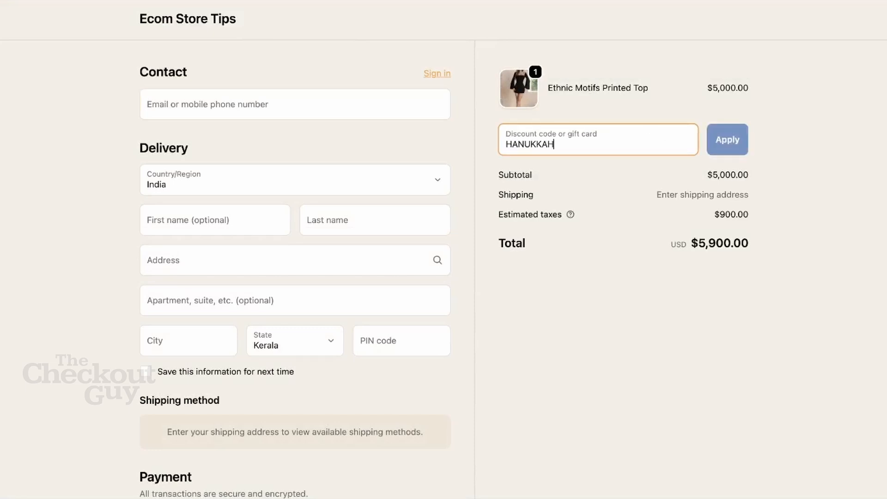
text(100)
click(713, 137)
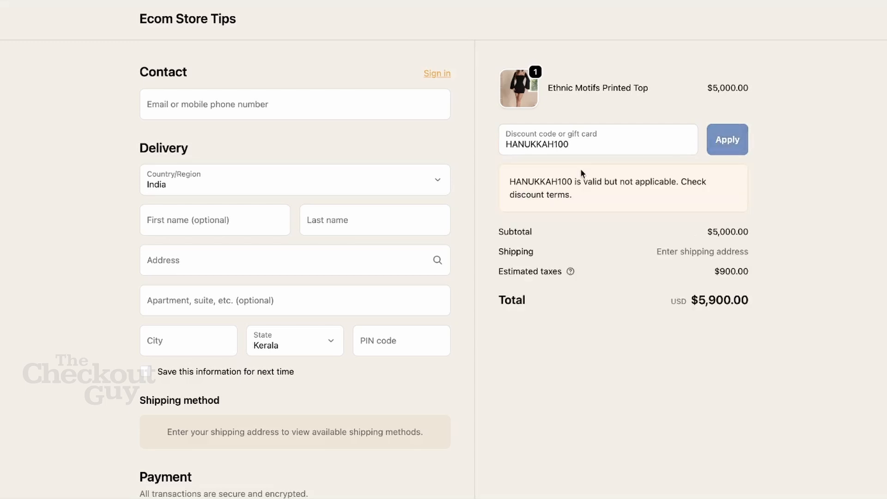
Enter the VIP customer's email as the checkout contact and apply the discount code again.
click(420, 112)
text(ayumu.hirano@example.com)
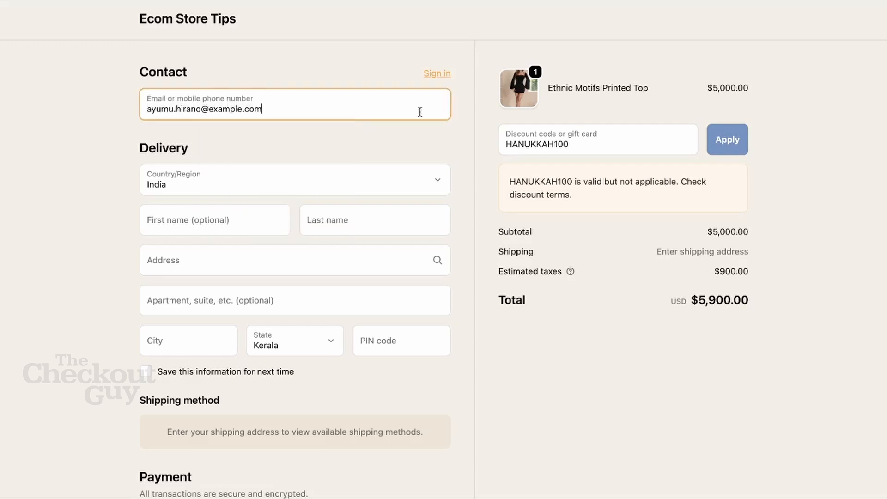
click(720, 140)
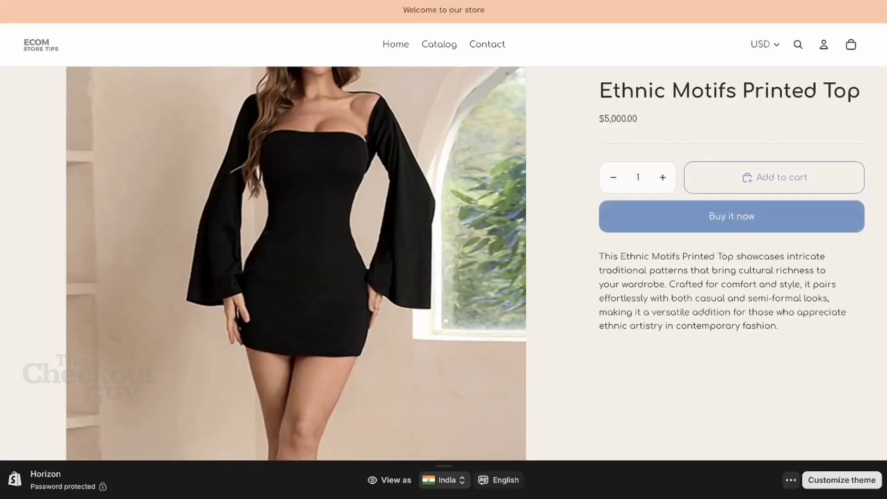
Return to the storefront catalog, open the Embellished Woven Top and take one unit straight to checkout.
click(440, 46)
scroll(407, 247, down, 1)
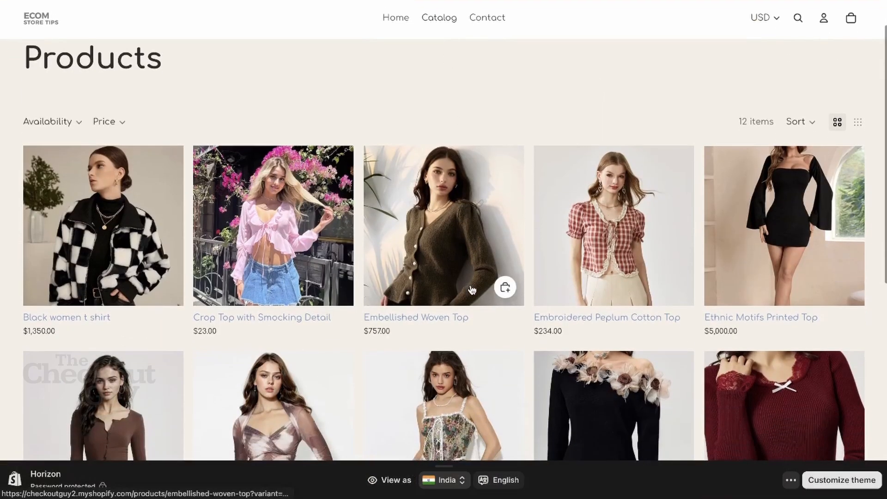
click(407, 248)
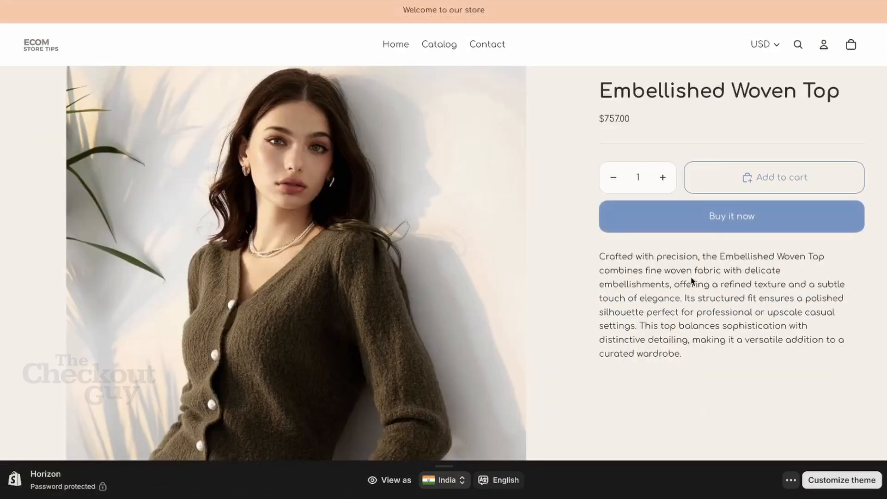
click(705, 217)
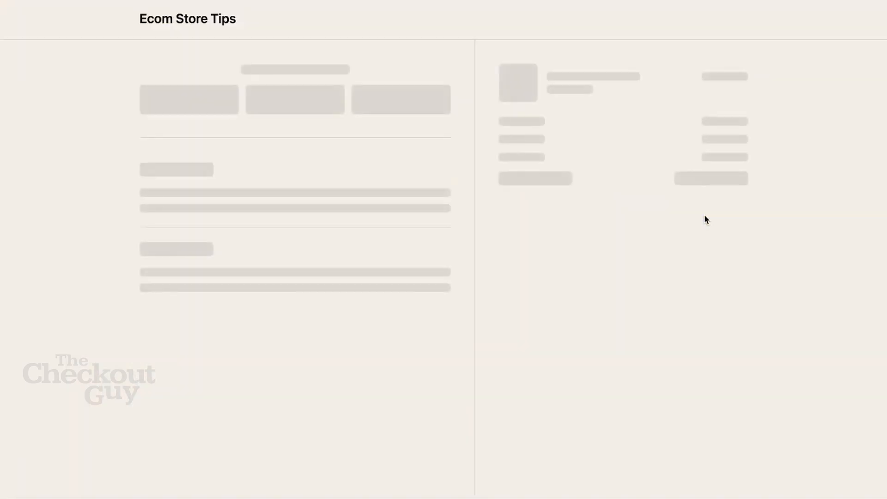
Enter the VIP customer's email as the contact and apply the discount code HANUKKAH100 to the Embellished Woven Top order.
click(229, 105)
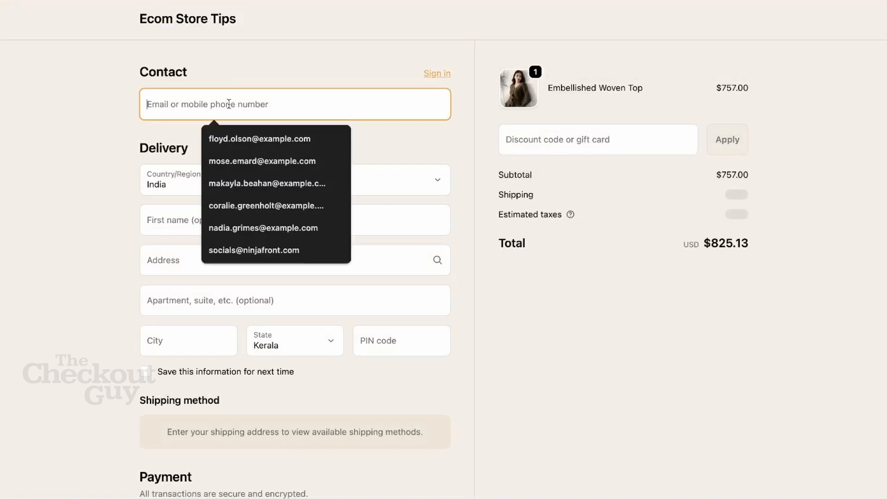
key(super+v)
click(516, 146)
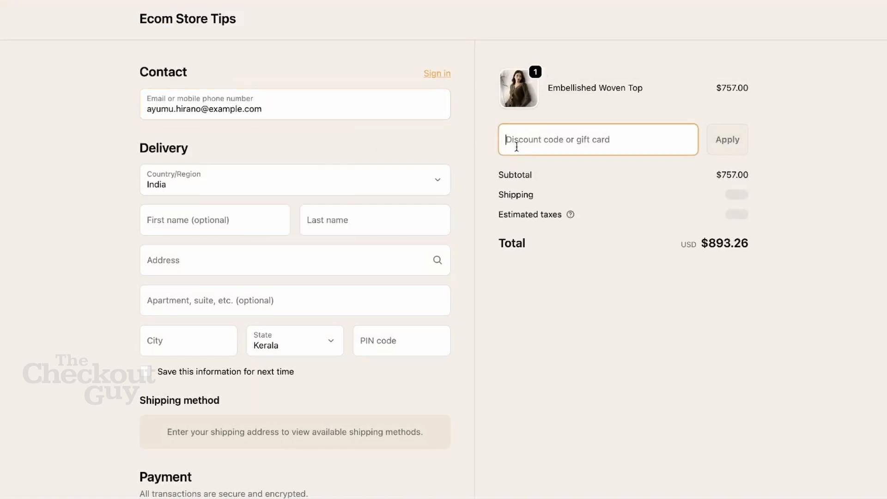
text(HA)
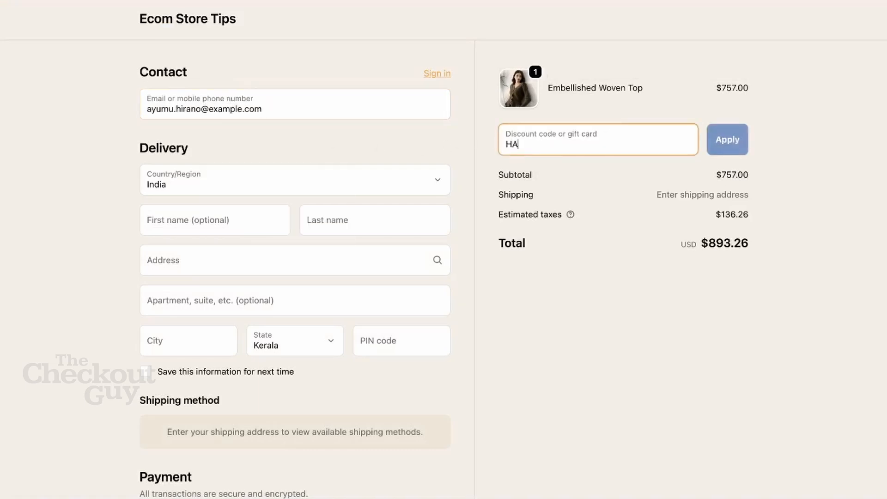
text(NUKKAH100)
click(733, 147)
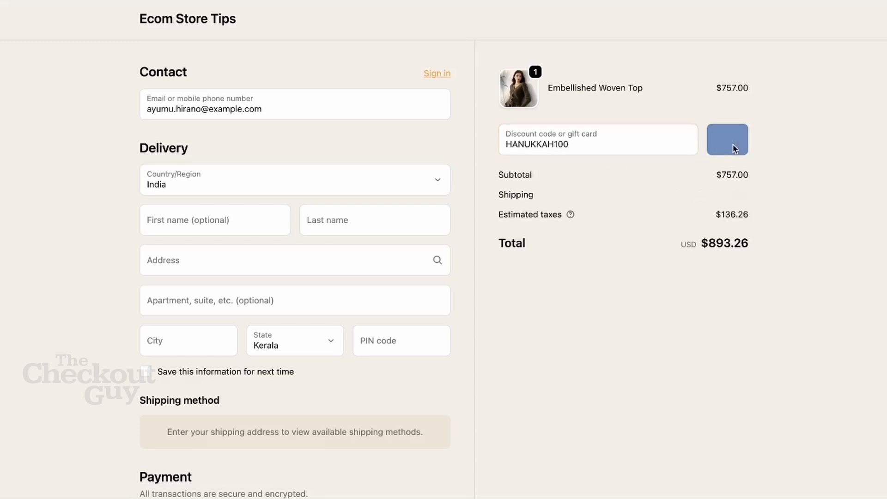